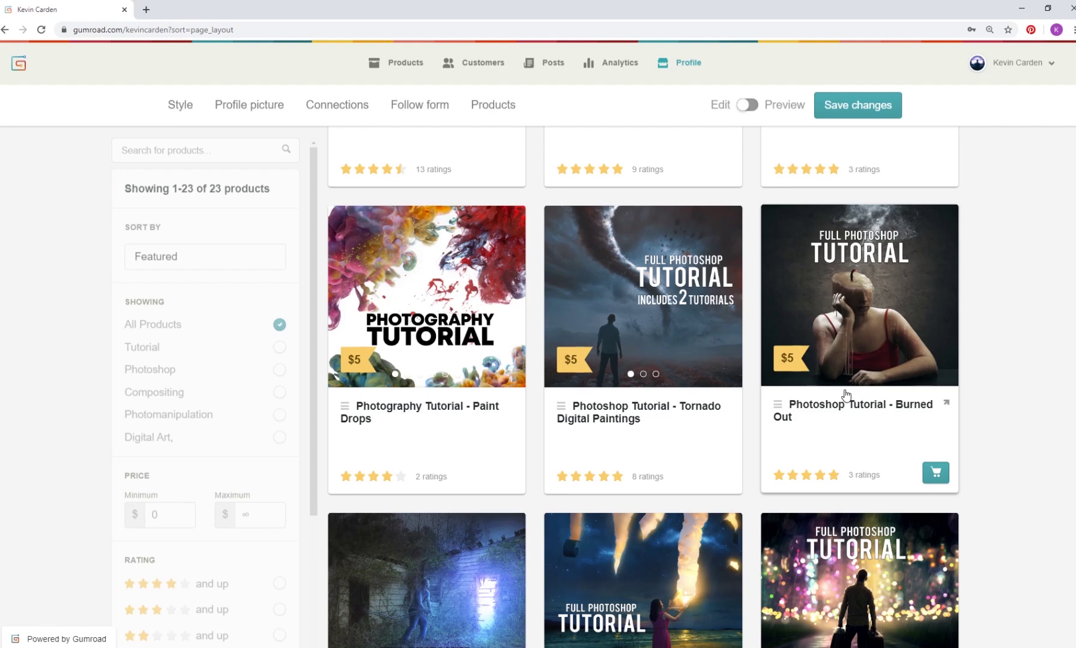
Browse the tutorial and stock-image products on the Gumroad profile page
scroll(847, 394, down, 3)
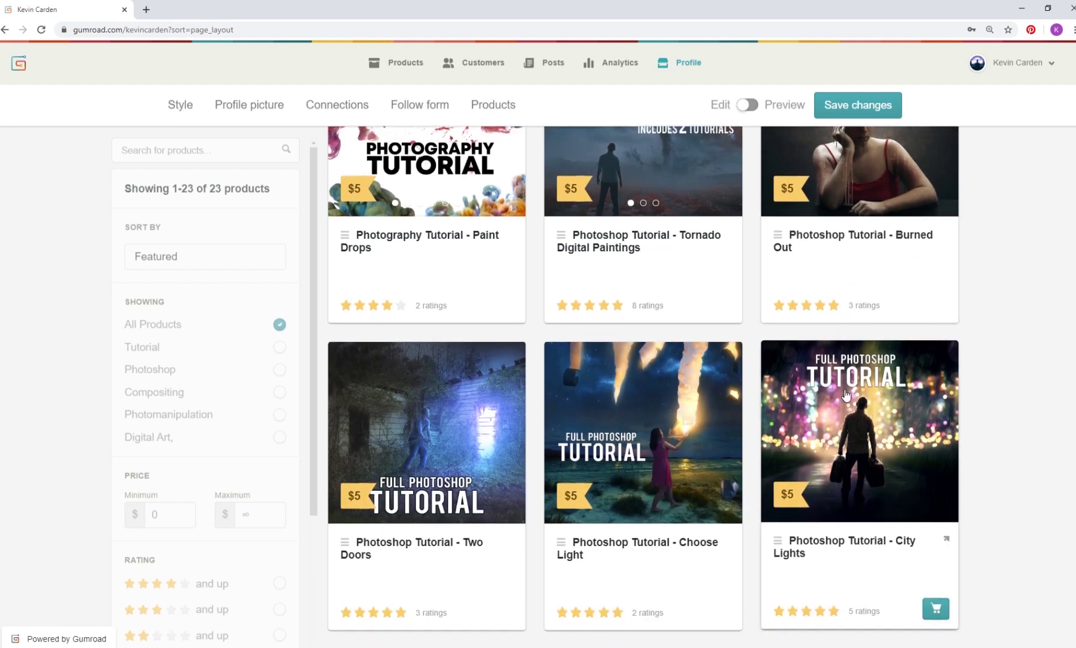
scroll(846, 394, down, 5)
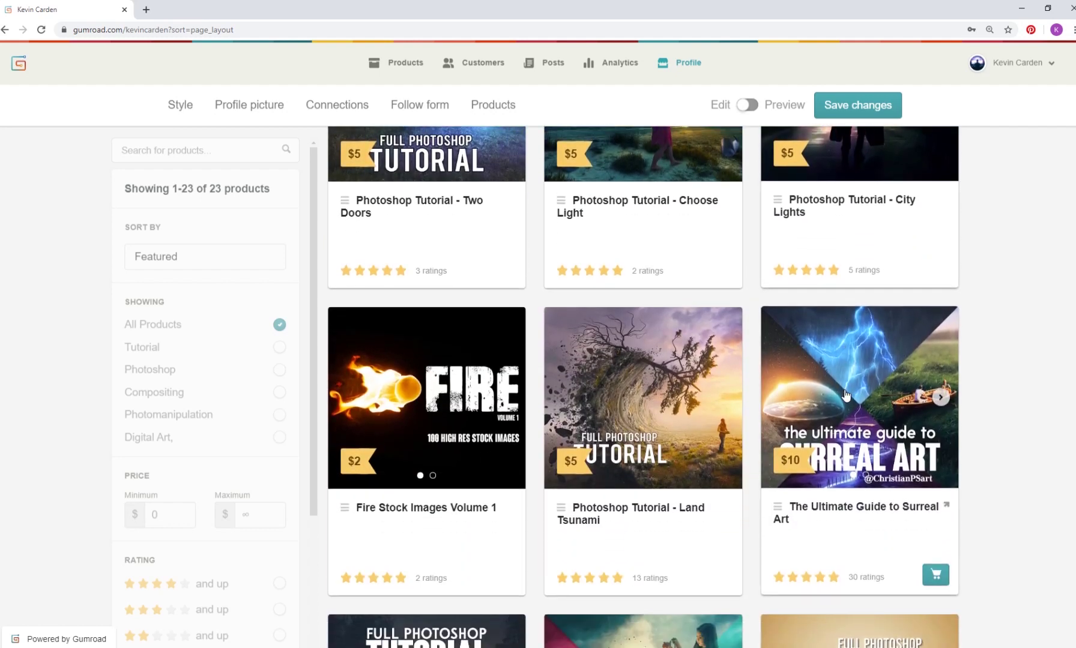
scroll(846, 394, down, 4)
scroll(847, 394, down, 3)
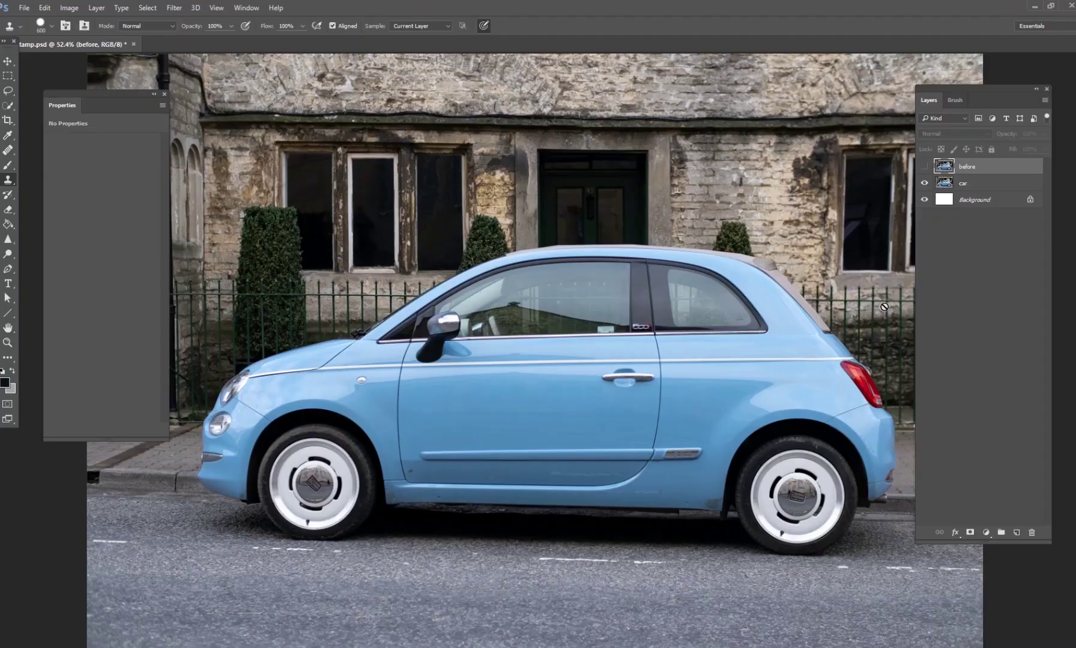
Switch to Photoshop and activate the Clone Stamp tool on the "car" layer
click(972, 185)
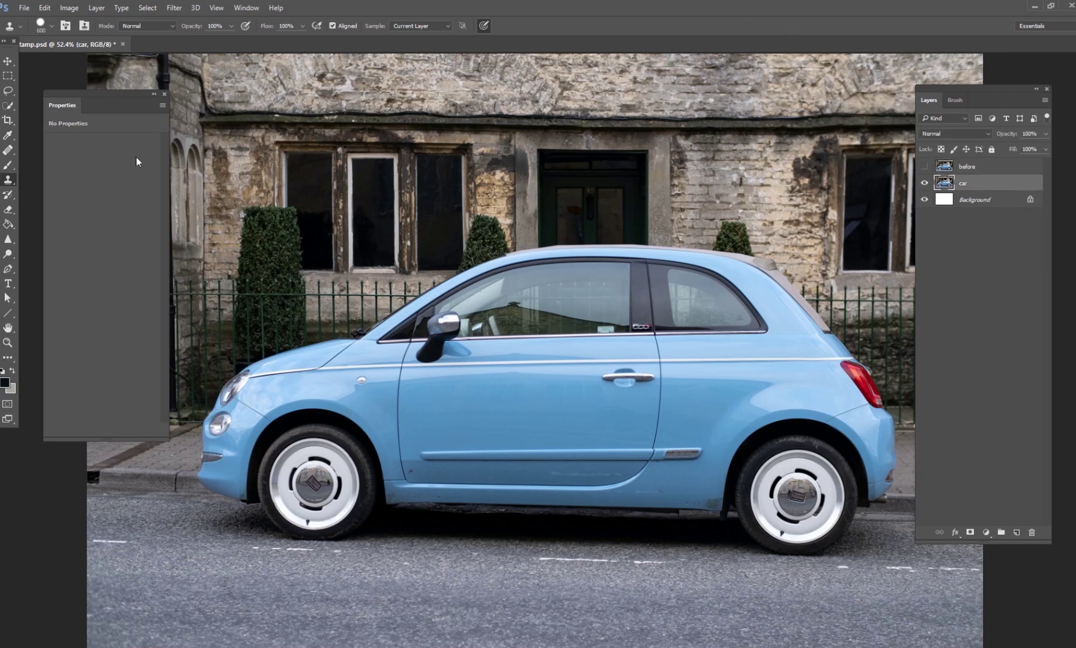
right_click(9, 183)
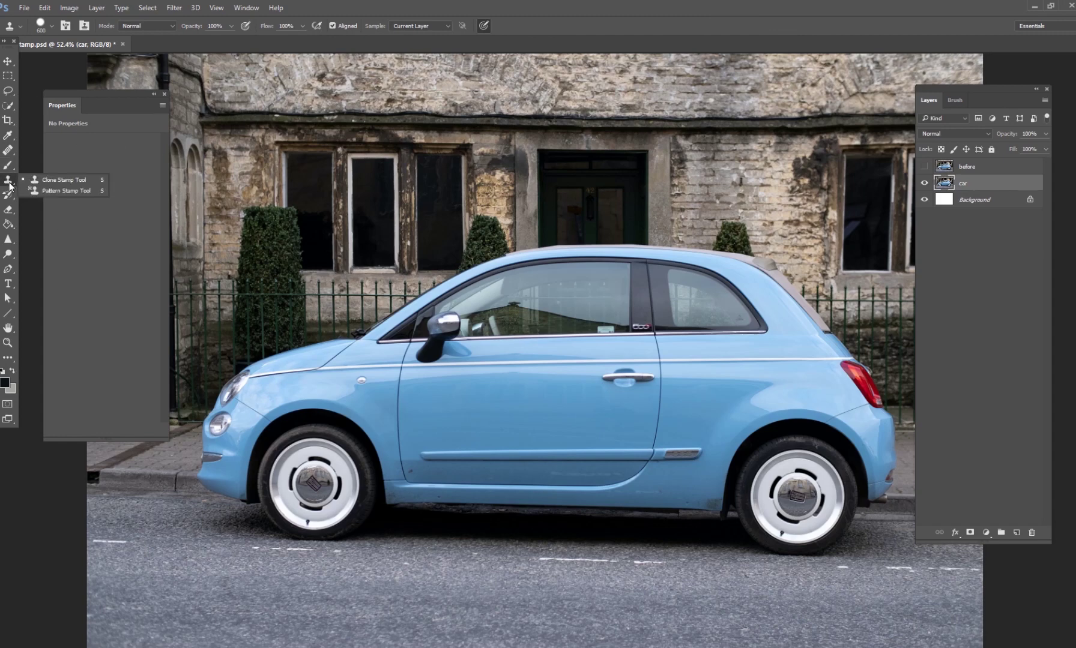
click(59, 180)
Try cloning the door handle above the car with a 117 px brush, then undo the stroke
right_click(589, 279)
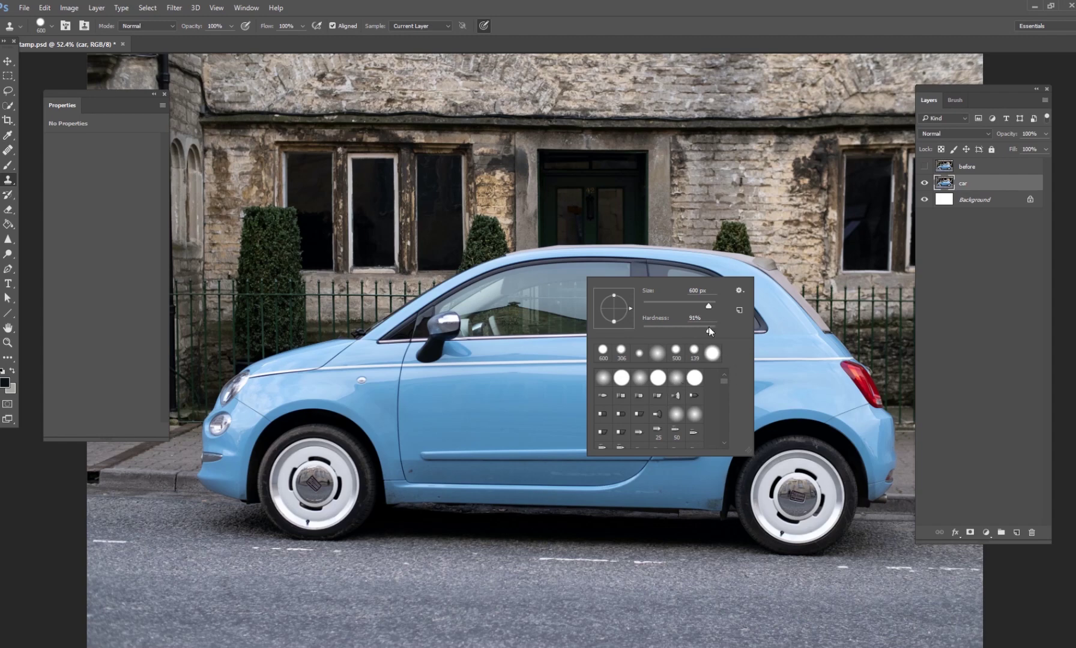
drag(680, 306, 694, 328)
click(670, 26)
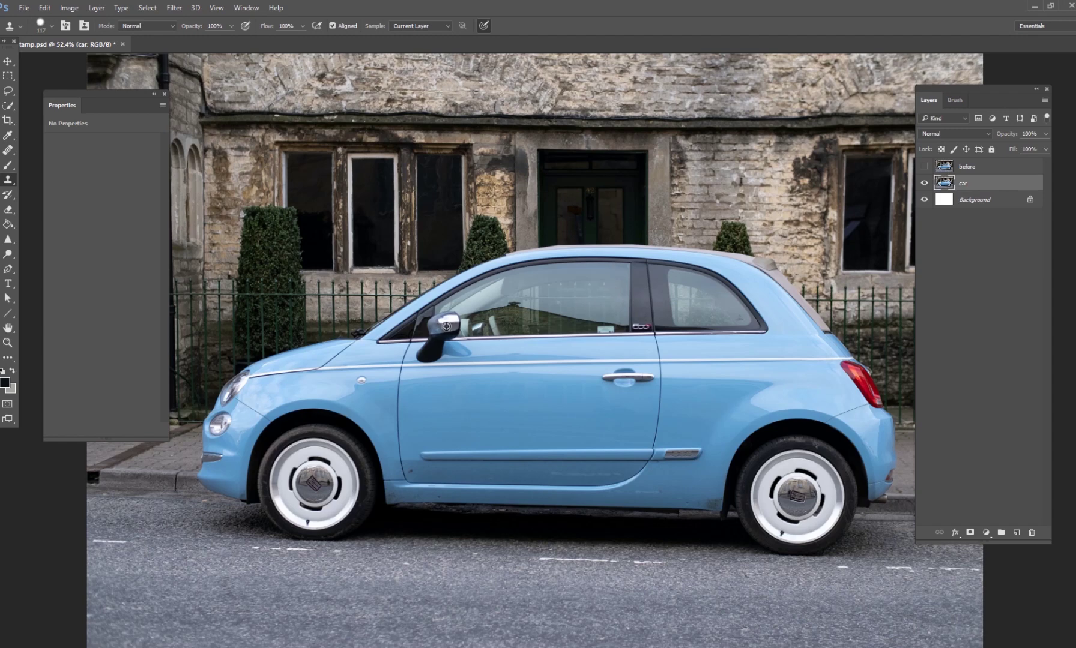
alt+click(625, 377)
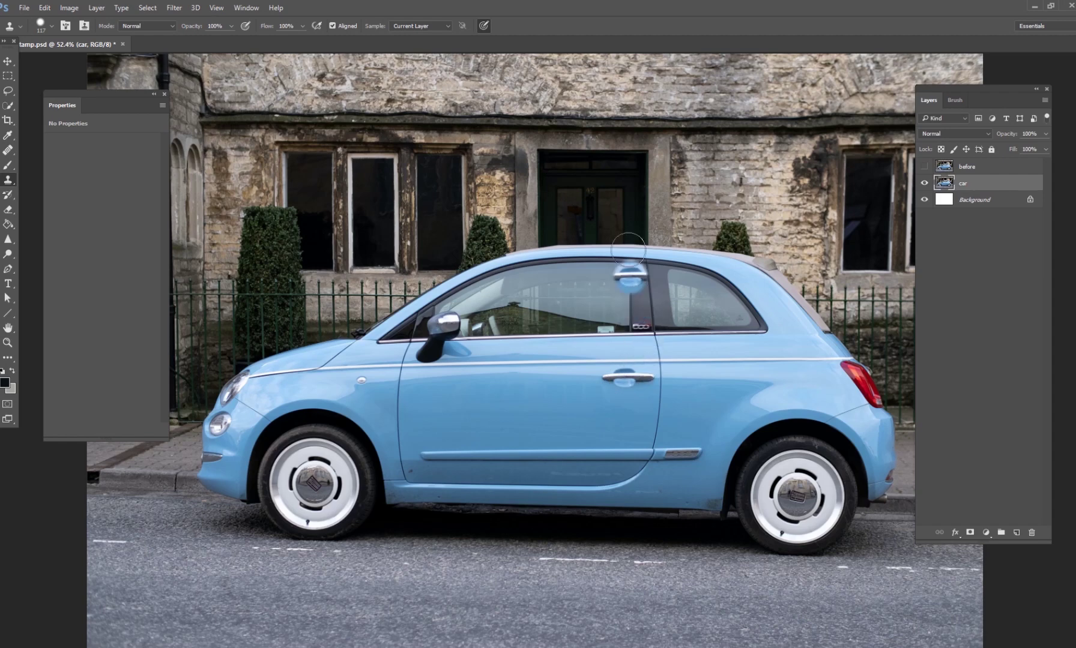
mouse_move(629, 181)
mouse_down()
mouse_move(659, 156)
mouse_move(671, 182)
mouse_move(633, 188)
mouse_move(662, 135)
mouse_move(685, 190)
mouse_move(612, 152)
mouse_move(674, 120)
mouse_move(636, 207)
mouse_move(629, 112)
mouse_move(697, 179)
mouse_move(736, 127)
mouse_up()
key(ctrl+z)
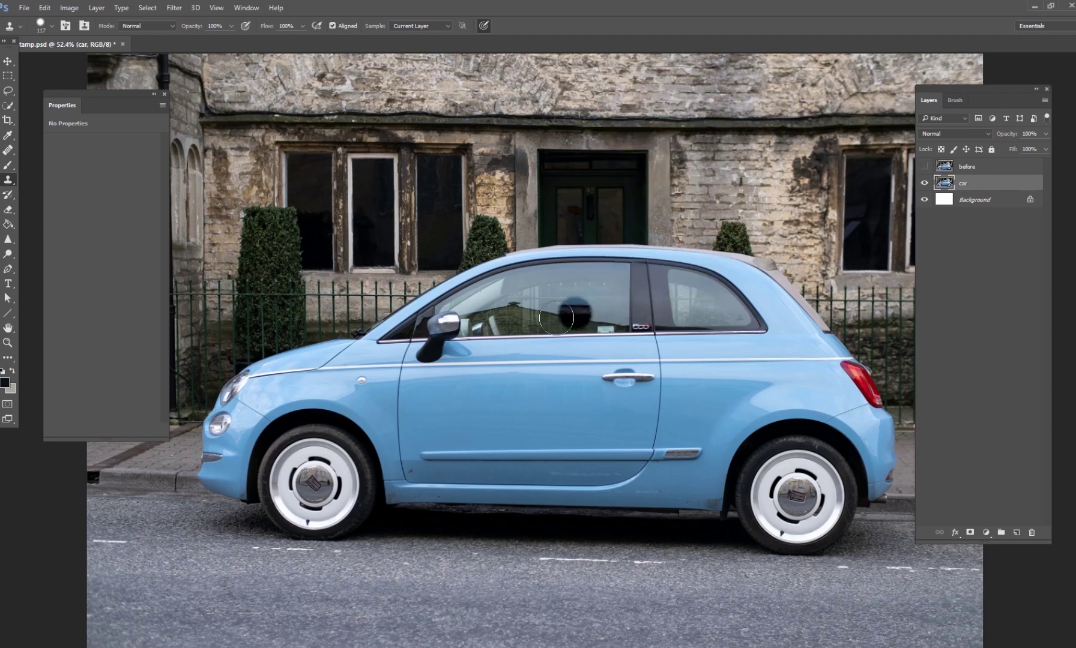
Set the Clone Stamp brush to 600 px with 91% hardness and clone the front wheel onto a new layer, just ahead of the rear wheel
right_click(516, 327)
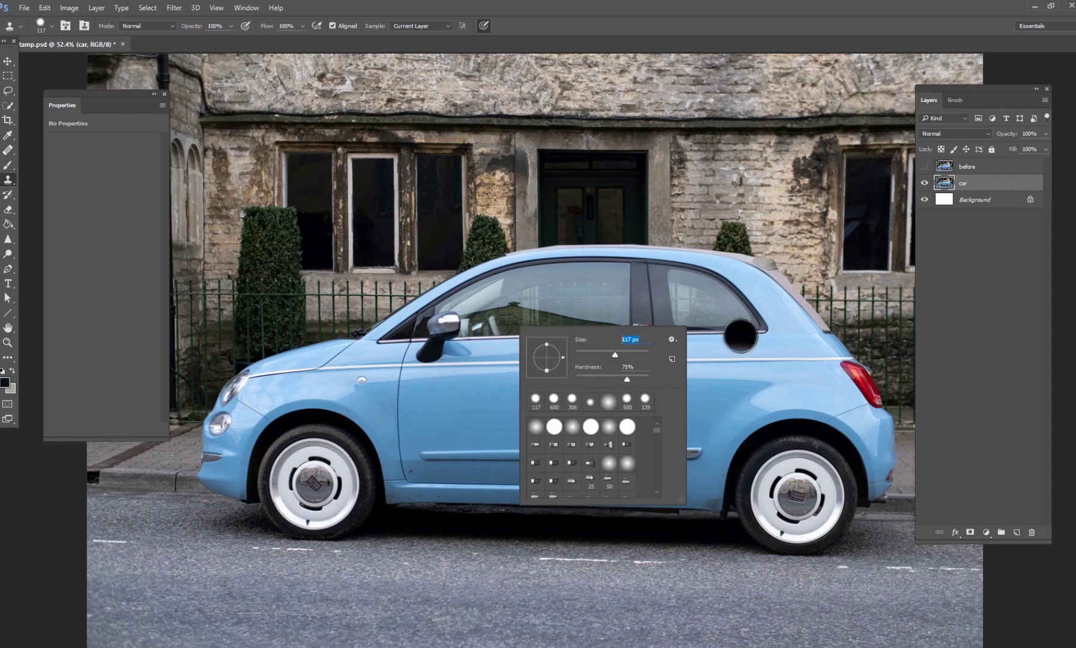
text(600)
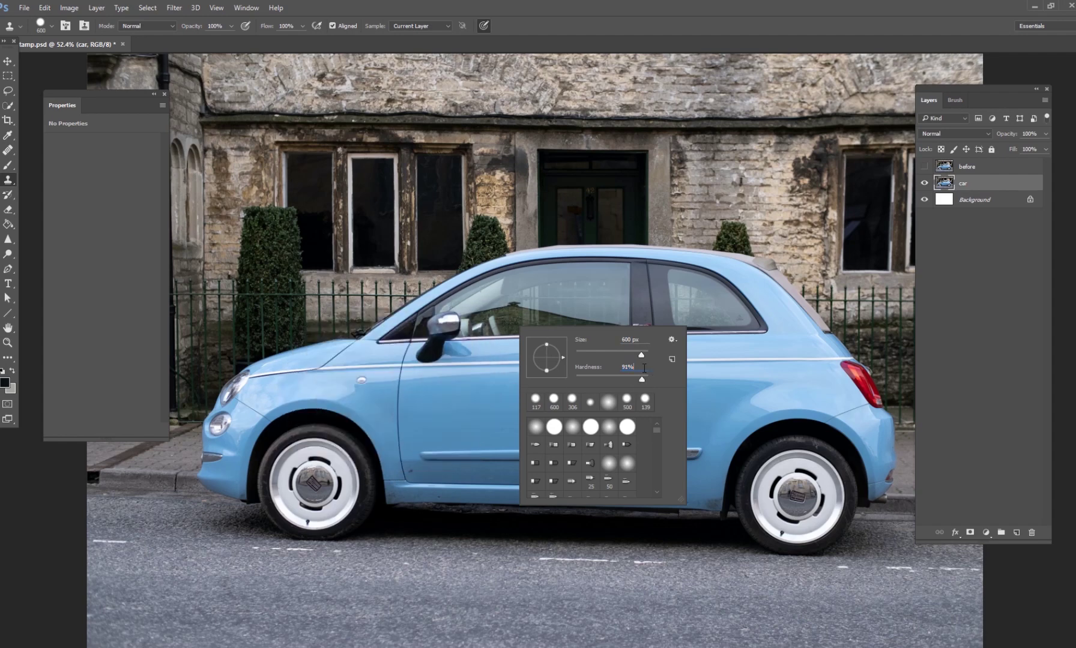
key(Return)
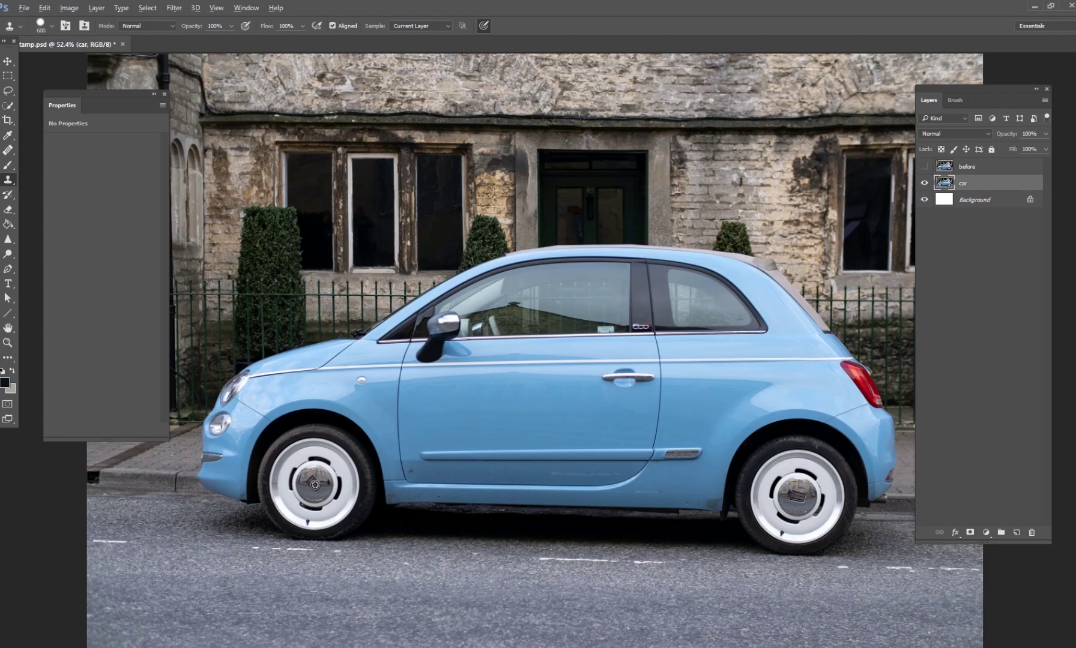
alt+click(314, 484)
click(1017, 533)
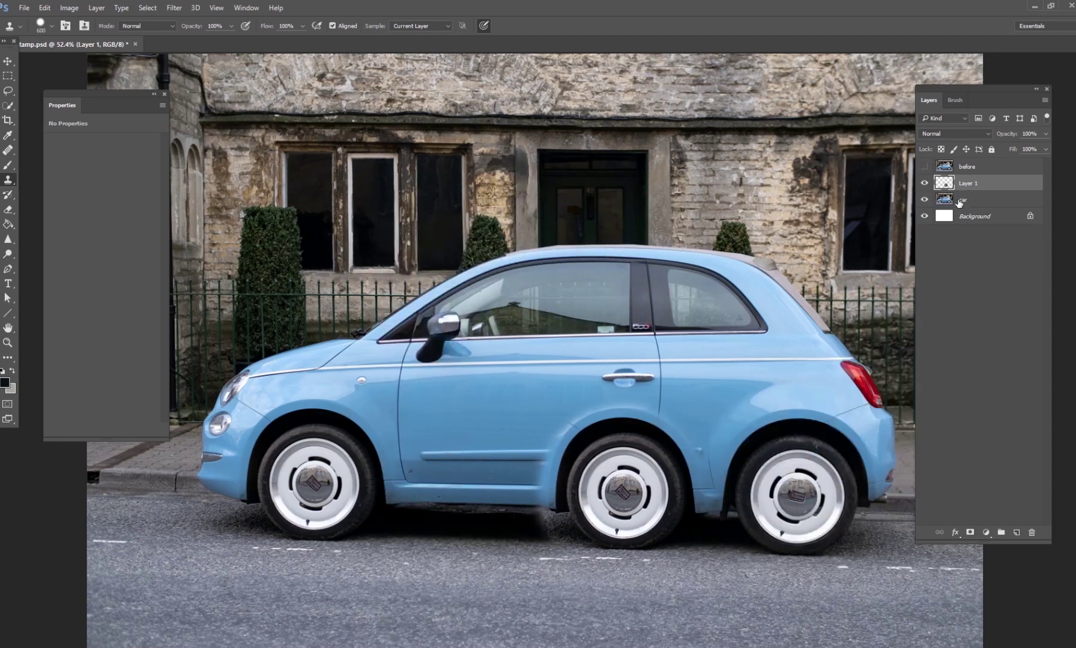
Sample the rear wheel from the "car" layer and clone it onto another new layer, directly behind the front wheel
click(961, 199)
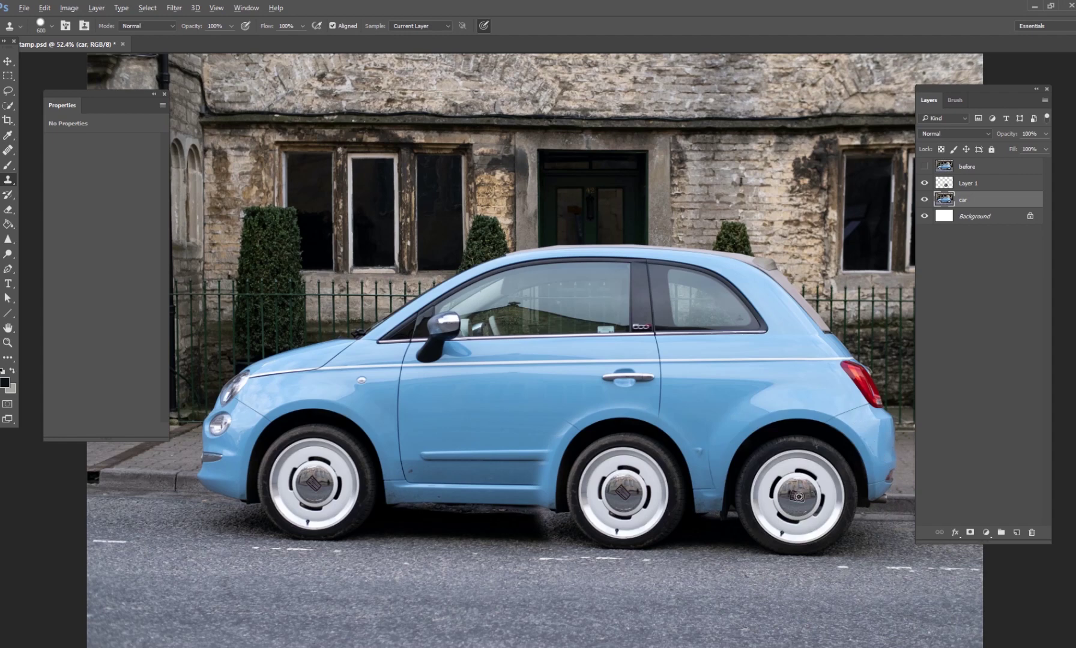
alt+click(798, 497)
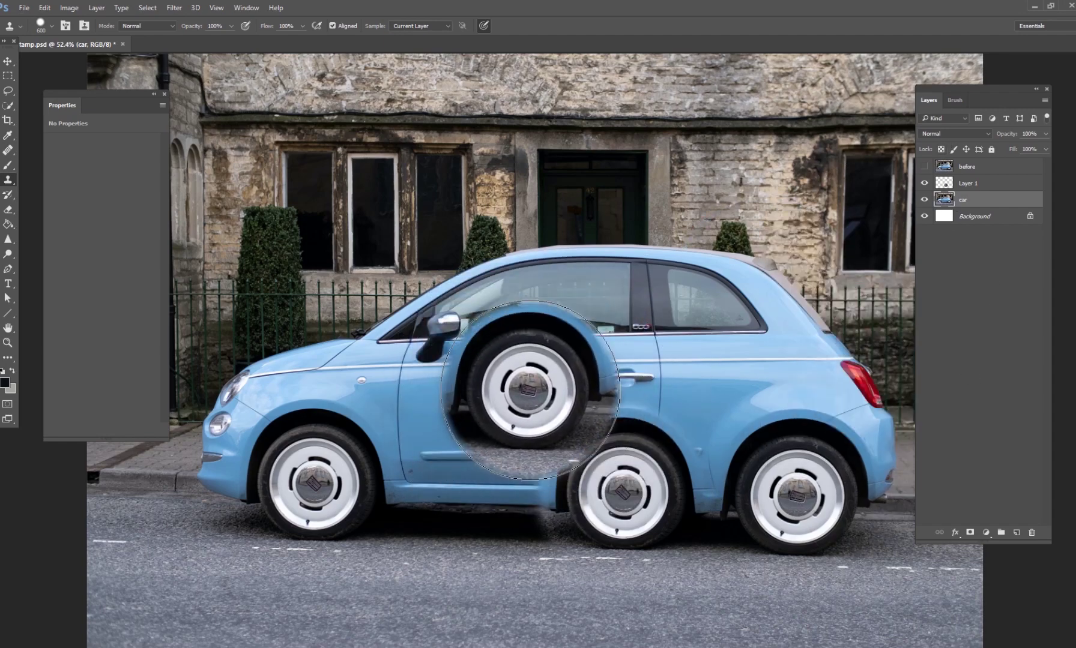
click(1014, 532)
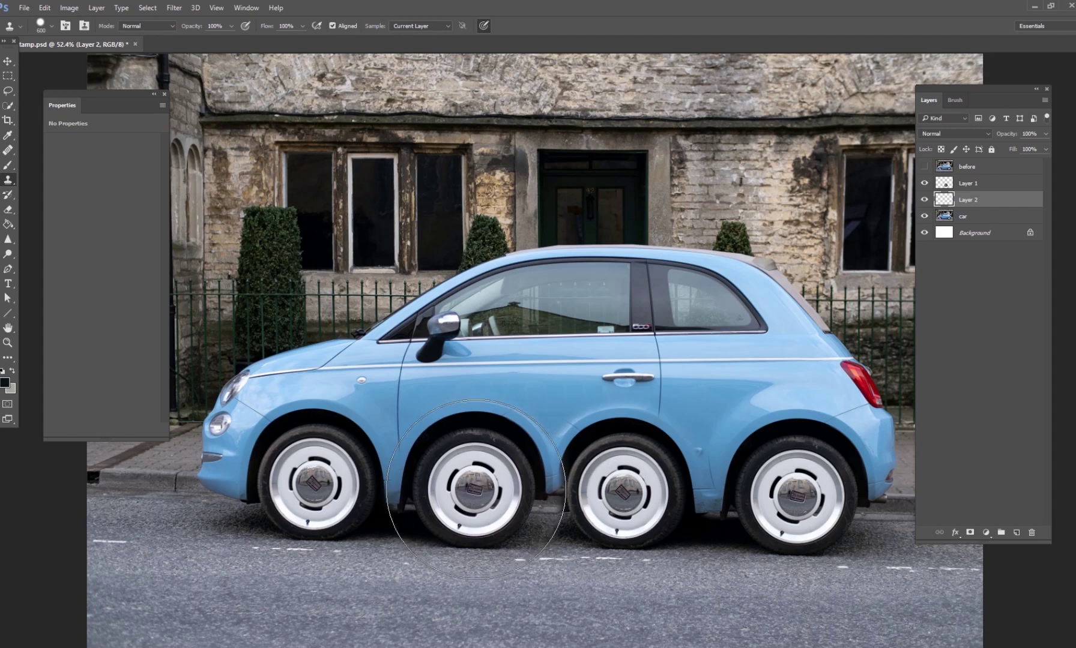
click(475, 489)
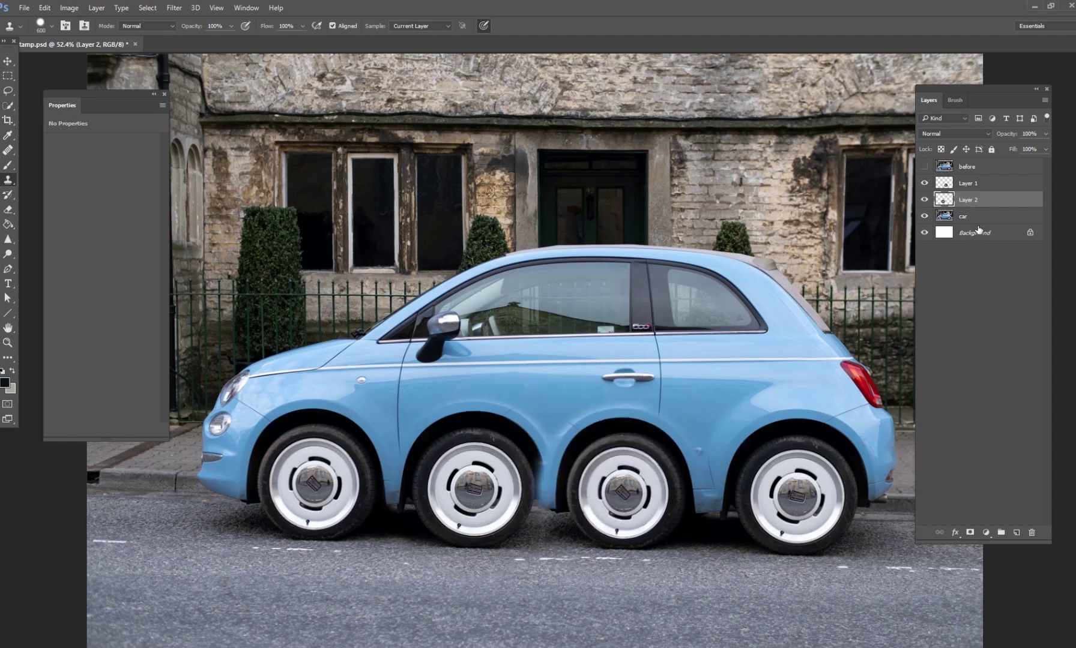
Hide and show Layer 1 and Layer 2 to check the two cloned wheels
click(924, 185)
click(924, 200)
click(923, 200)
click(924, 183)
Shift the cloned wheel on Layer 1 slightly toward the rear wheel with the Move tool
click(976, 184)
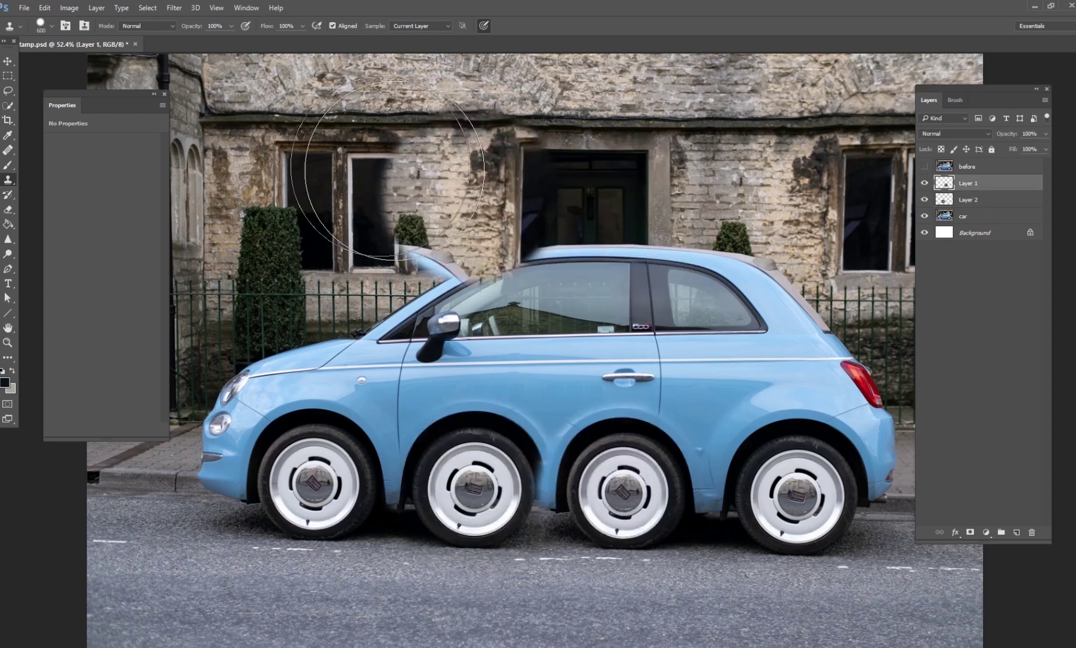
key(v)
drag(697, 453, 693, 454)
key(Left)
key(Left)
key(Left)
key(Left)
key(Left)
key(Left)
key(Left)
key(Left)
key(Left)
key(Left)
key(Left)
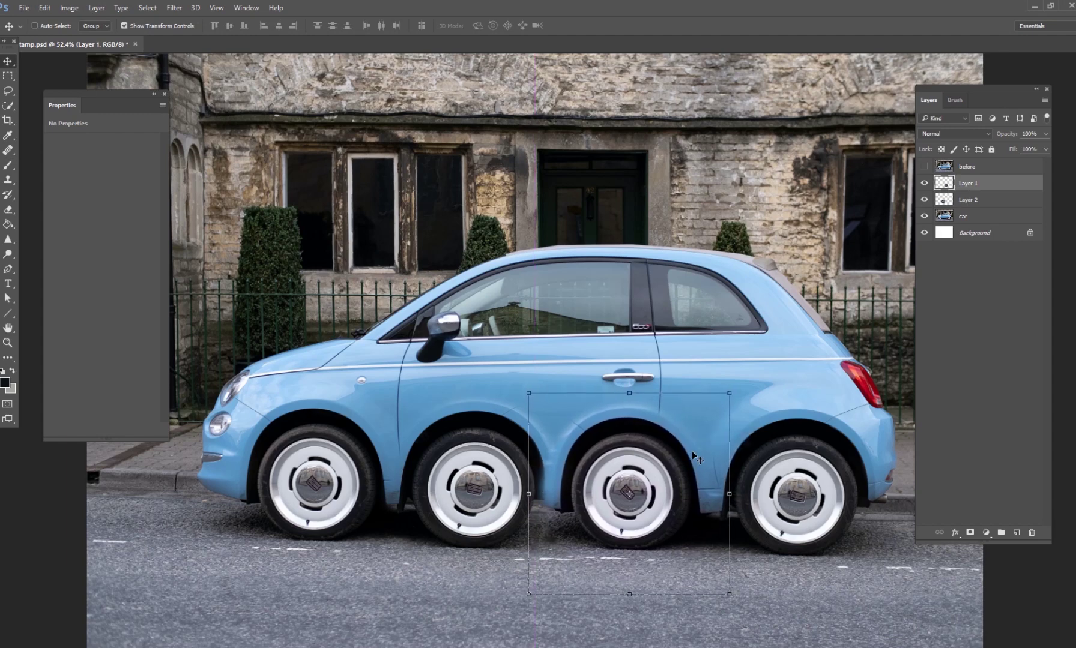
Nudge the cloned wheel on Layer 2 slightly toward the rear of the car
click(965, 198)
key(Right)
key(Right)
key(Right)
key(Right)
key(Right)
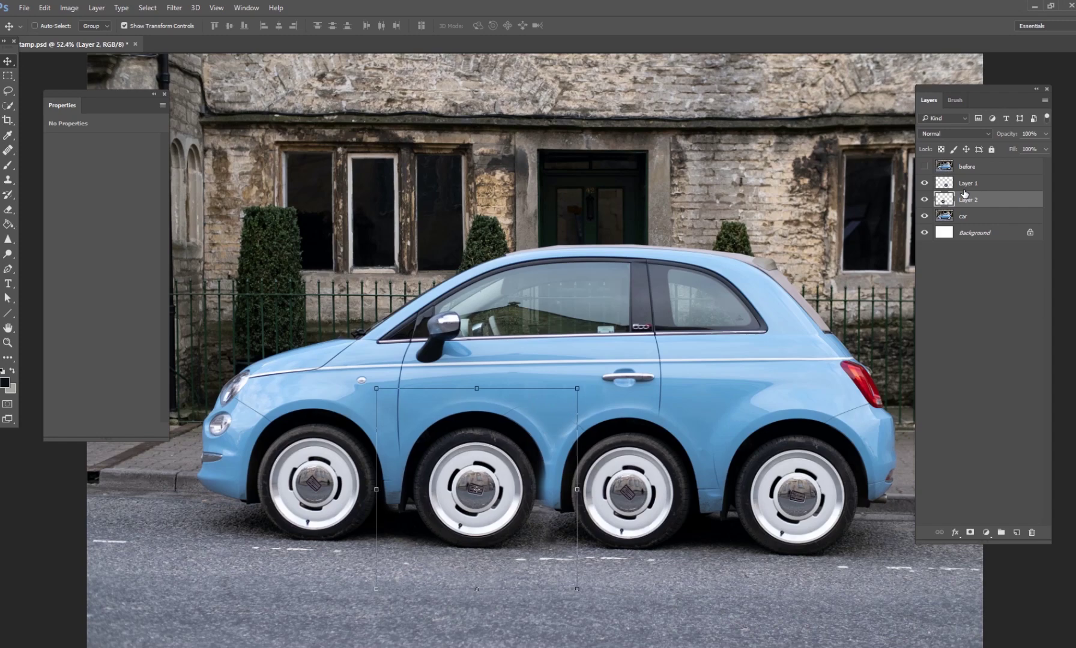
Hide Layer 1 and add a layer mask to Layer 2
click(977, 182)
scroll(603, 281, up, 10)
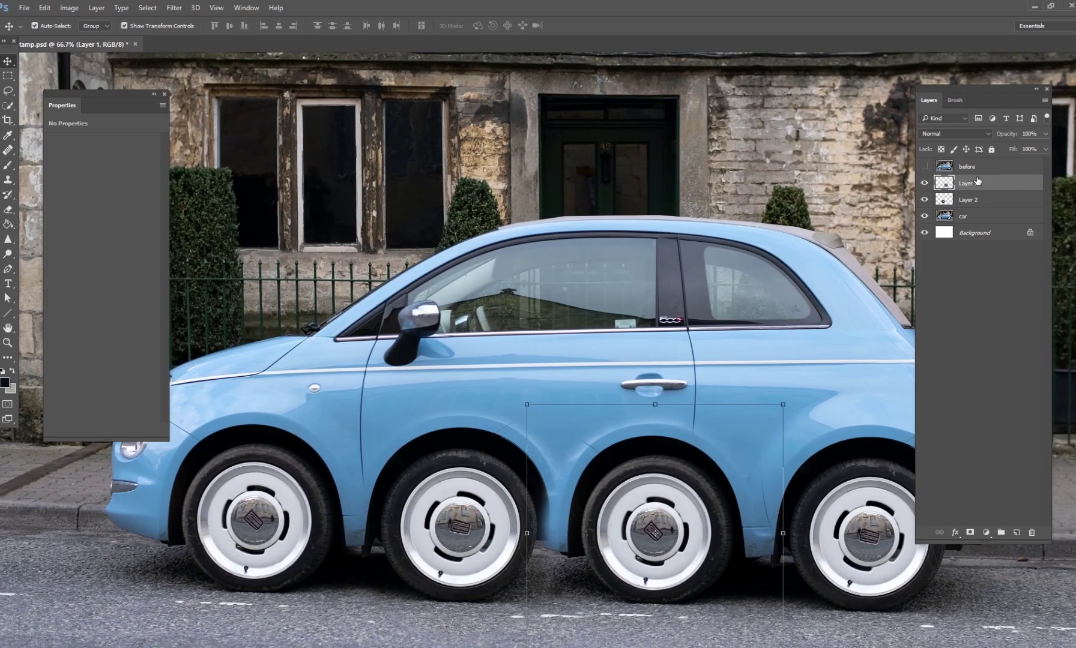
scroll(603, 281, down, 5)
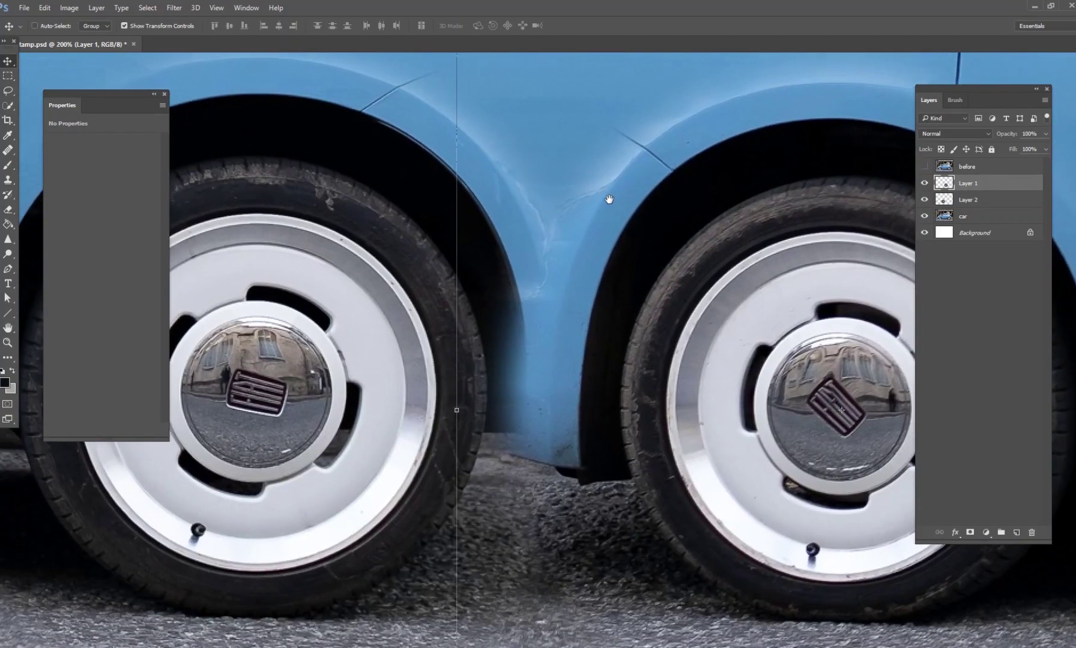
click(924, 183)
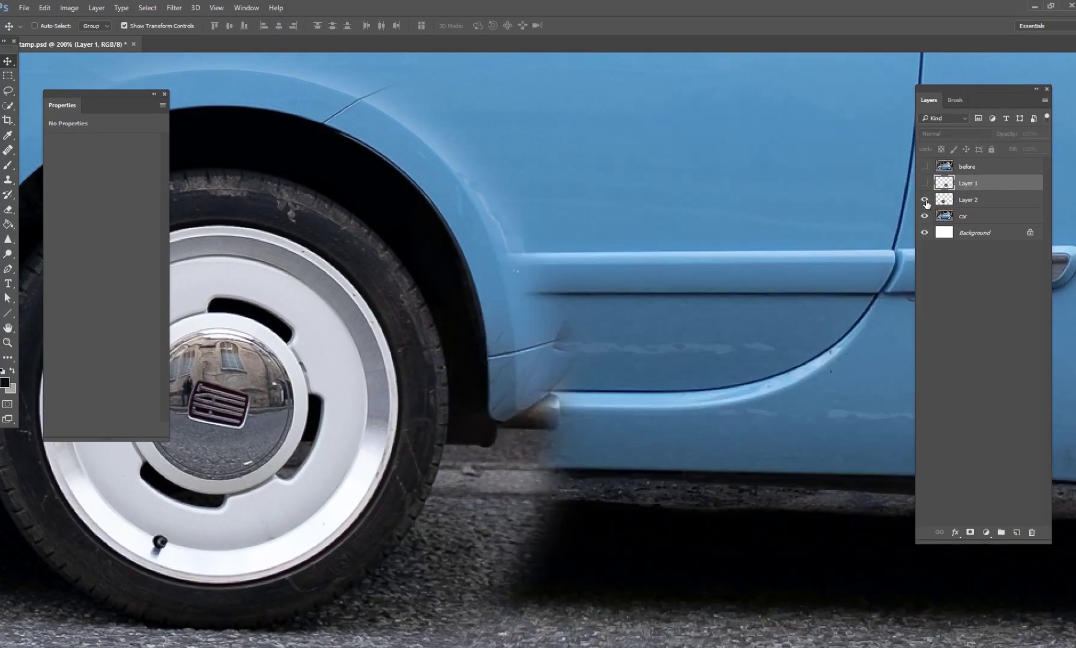
click(949, 204)
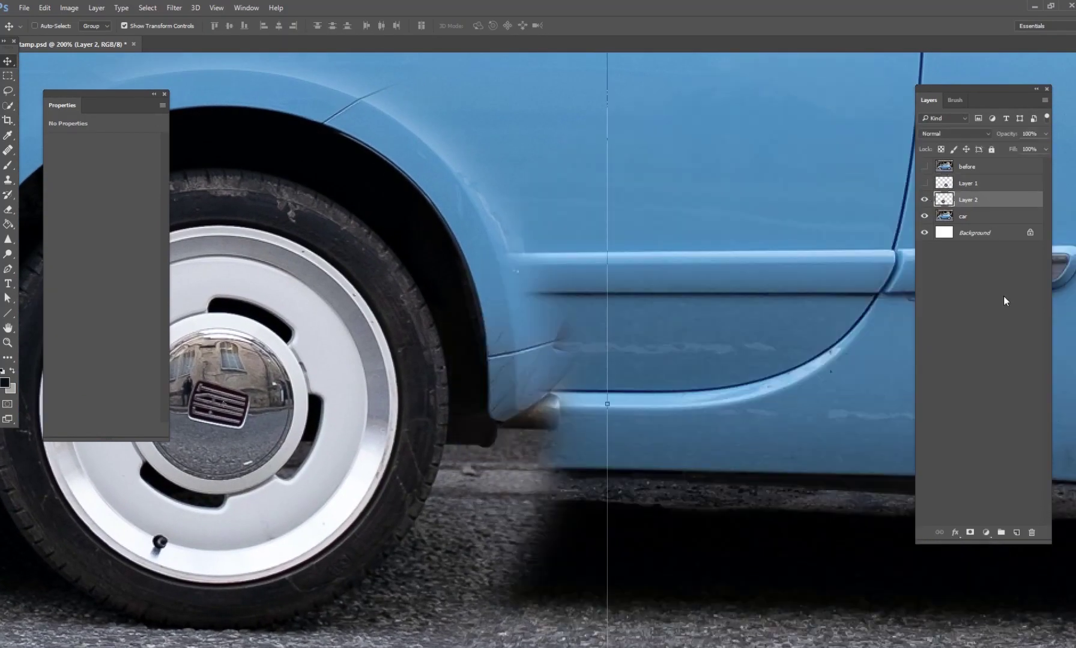
click(969, 533)
Set up the Brush tool with a 50 px size, a harder edge and 100% flow
click(8, 165)
right_click(671, 340)
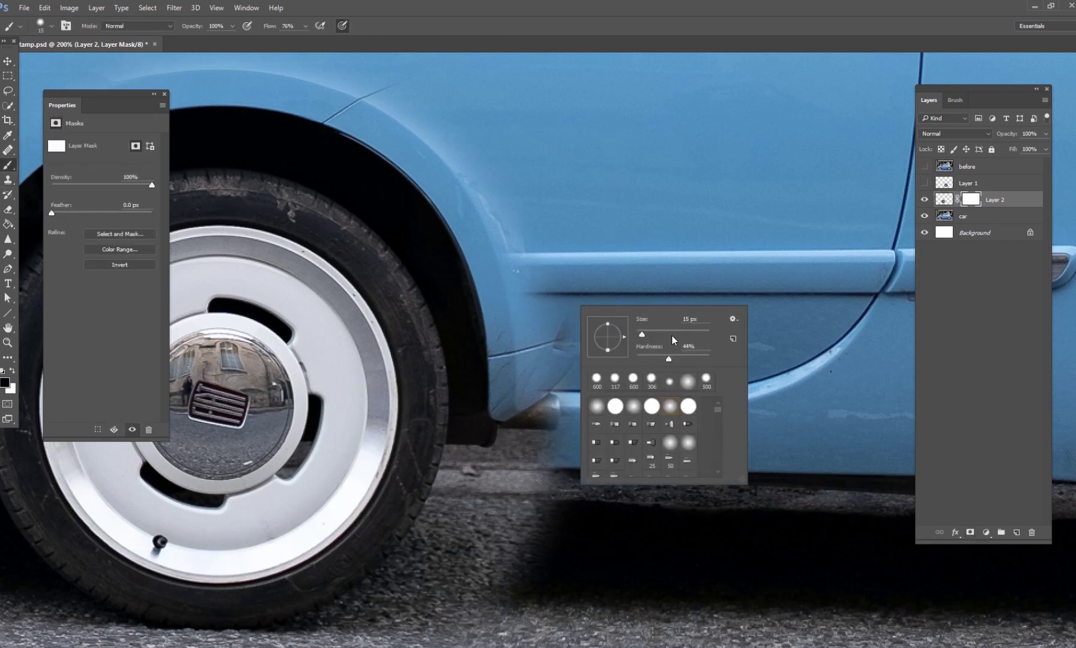
drag(669, 359, 694, 359)
click(306, 26)
drag(303, 40, 316, 40)
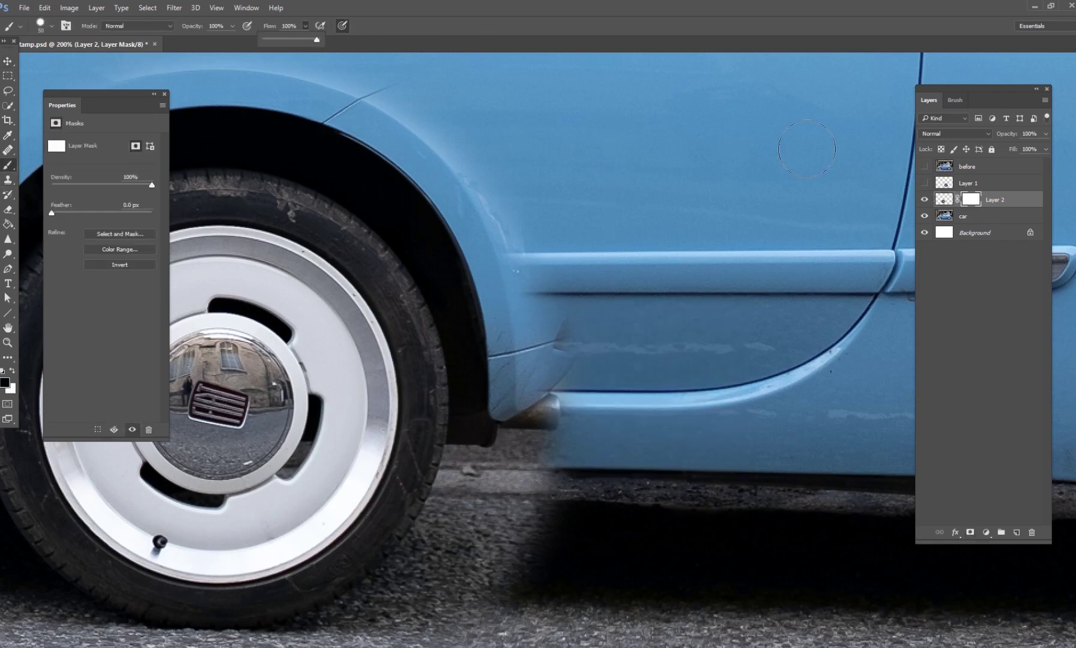
Paint black on Layer 2's mask to restore the original door sill, under-car shadow and road around the cloned wheel
click(919, 200)
mouse_move(550, 442)
mouse_down()
mouse_move(529, 424)
mouse_move(522, 442)
mouse_move(603, 343)
mouse_up()
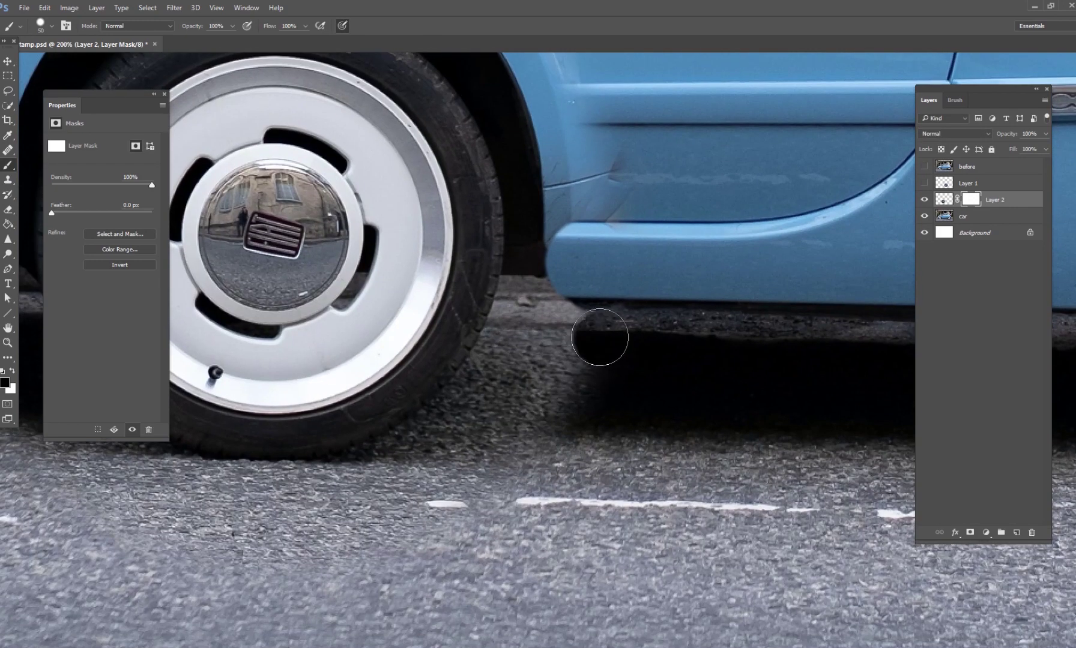
right_click(555, 393)
mouse_move(540, 390)
mouse_down()
mouse_move(481, 414)
mouse_move(527, 368)
mouse_move(502, 376)
mouse_move(577, 338)
mouse_move(502, 353)
mouse_move(506, 344)
mouse_move(572, 328)
mouse_move(521, 337)
mouse_move(461, 420)
mouse_up()
drag(443, 459, 639, 381)
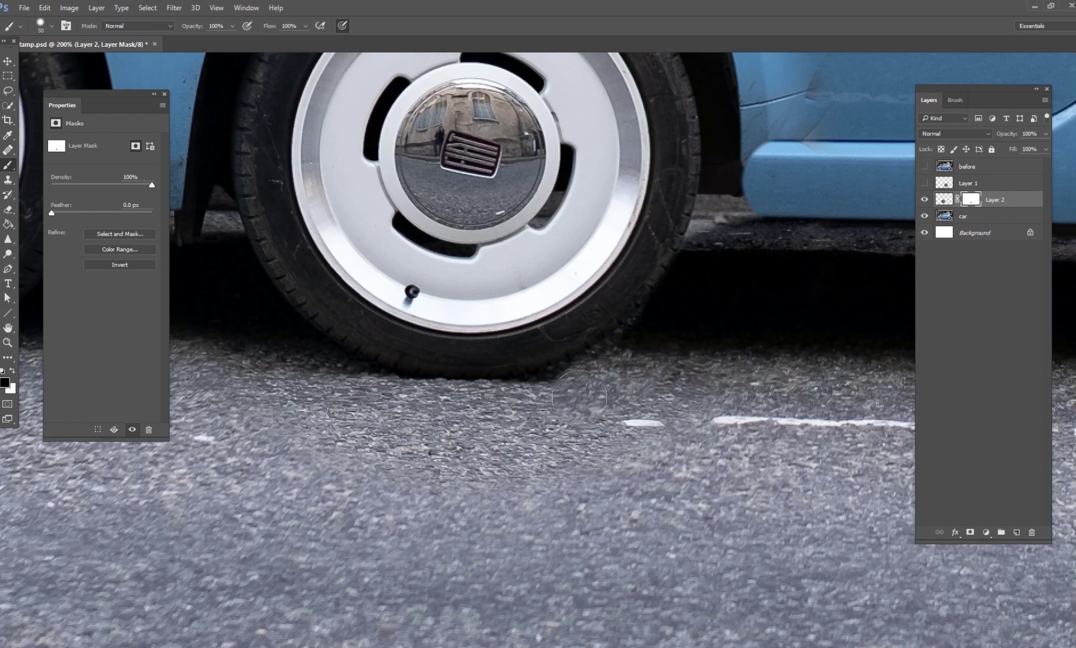
mouse_move(804, 353)
mouse_down()
mouse_move(649, 461)
mouse_move(604, 515)
mouse_up()
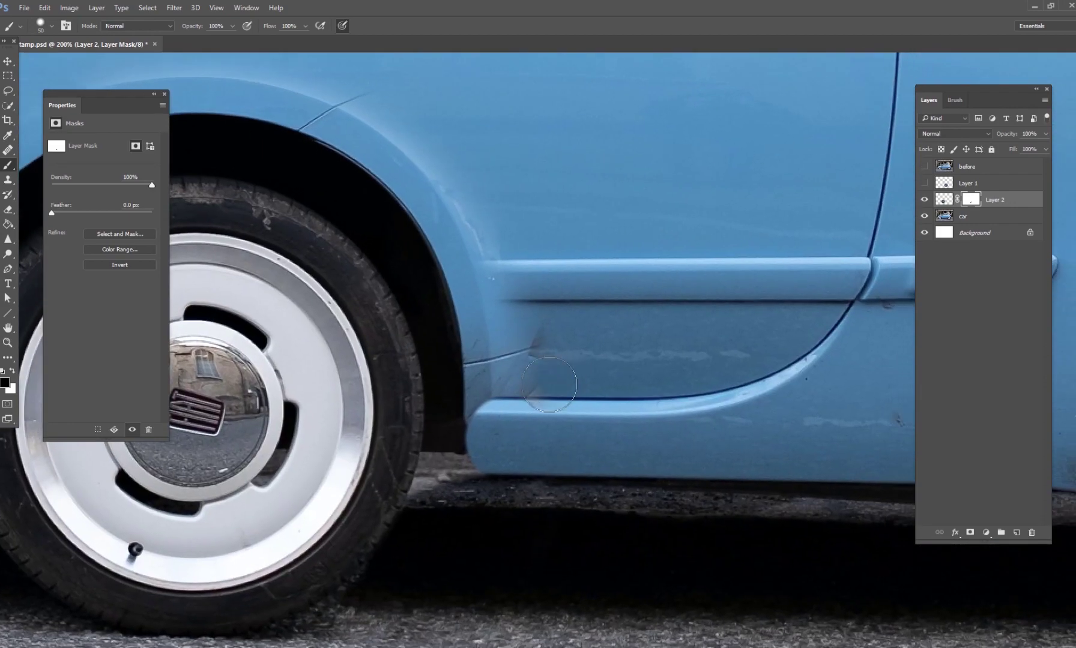
Show Layer 1 again and add a layer mask to it
click(924, 183)
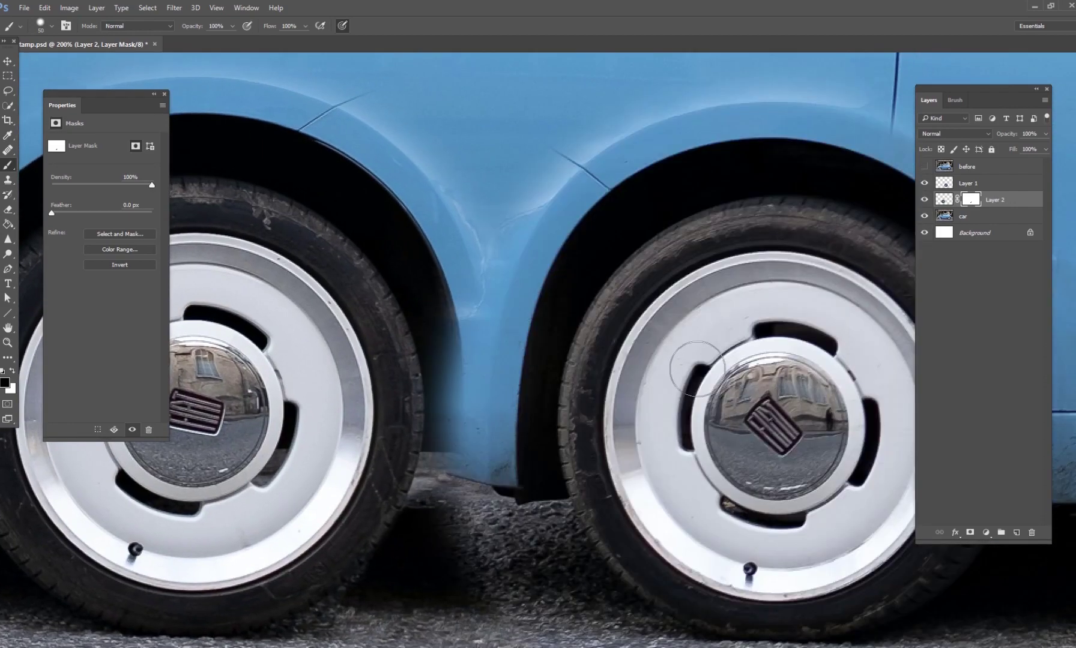
click(991, 183)
click(970, 532)
Paint black on Layer 1's mask to remove its overlap with the neighbouring wheel arch and the shadow between the cloned wheels
mouse_move(413, 389)
mouse_down()
mouse_move(436, 384)
mouse_move(438, 396)
mouse_move(446, 333)
mouse_move(441, 498)
mouse_up()
mouse_move(465, 547)
mouse_down()
mouse_move(397, 418)
mouse_move(399, 370)
mouse_move(460, 387)
mouse_move(482, 457)
mouse_move(502, 467)
mouse_move(486, 385)
mouse_move(518, 457)
mouse_move(454, 384)
mouse_up()
mouse_move(624, 522)
mouse_down()
mouse_move(349, 466)
mouse_move(528, 511)
mouse_move(533, 473)
mouse_up()
key(h)
mouse_move(408, 168)
mouse_down()
mouse_move(507, 267)
mouse_move(628, 276)
mouse_up()
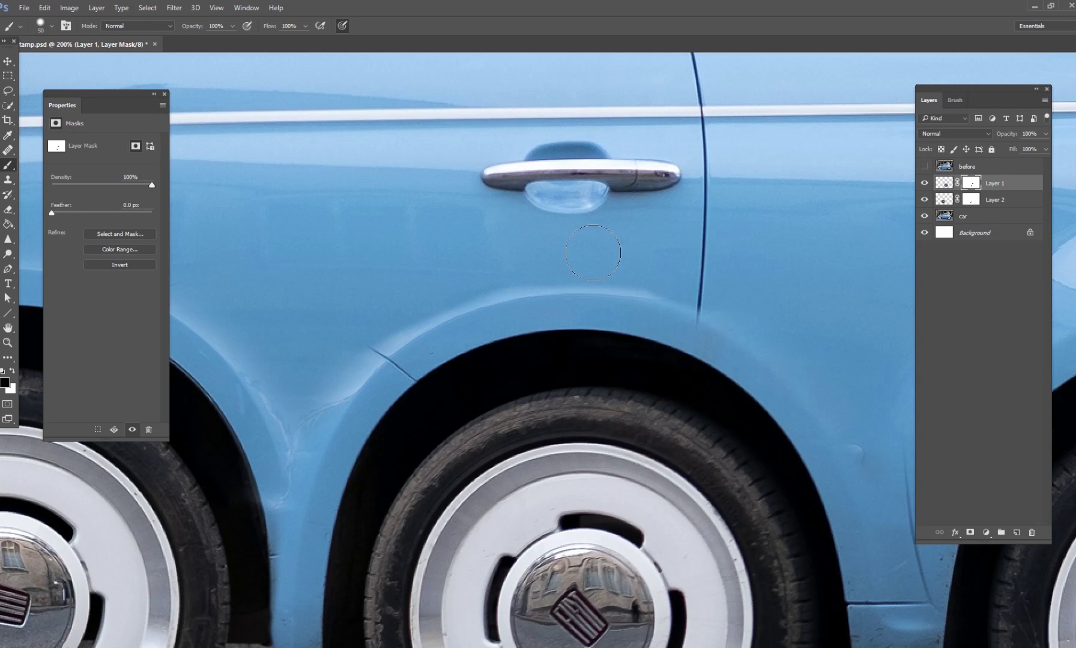
key(ctrl+0)
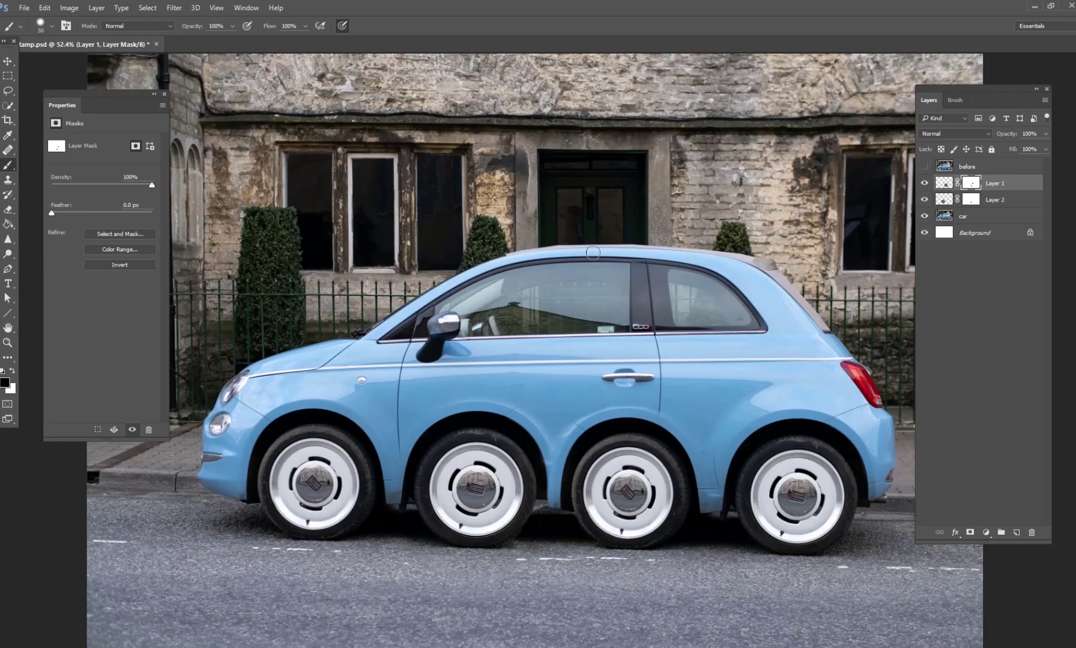
Try scaling the cloned wheel on Layer 1 down to about 72%, then cancel the transform
click(972, 236)
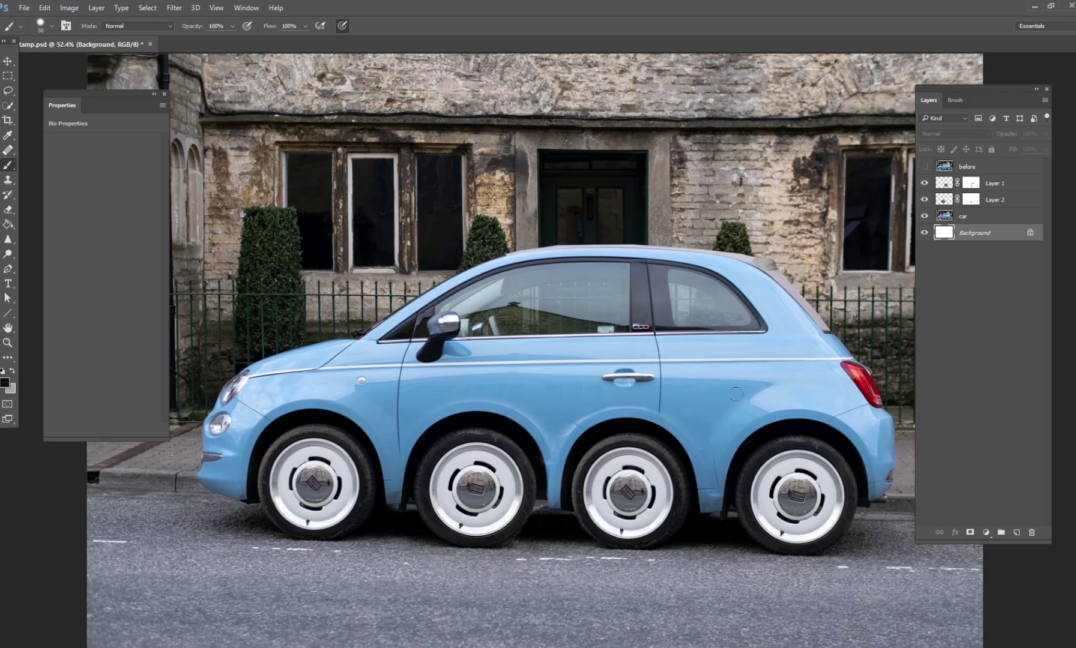
click(1006, 200)
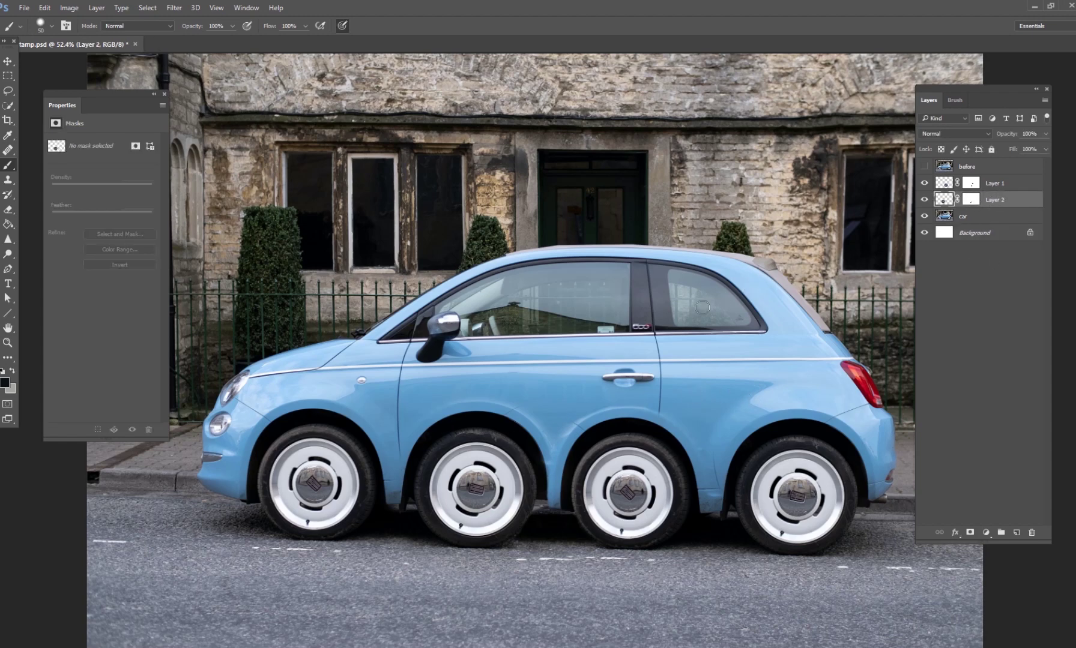
click(984, 187)
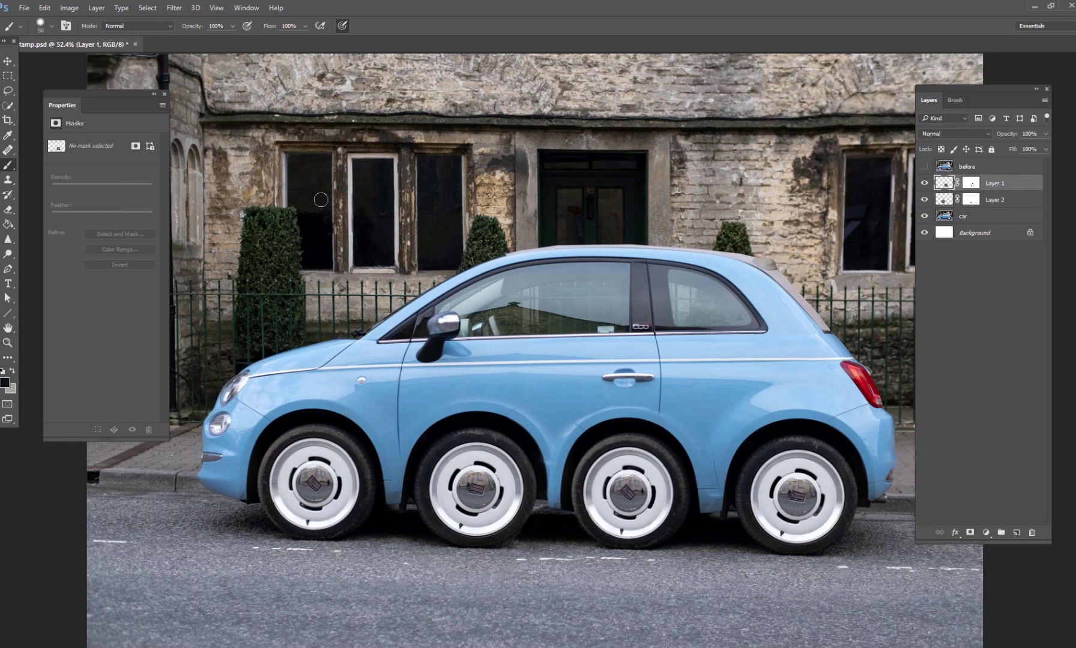
key(ctrl+t)
drag(728, 395, 667, 442)
drag(650, 461, 685, 444)
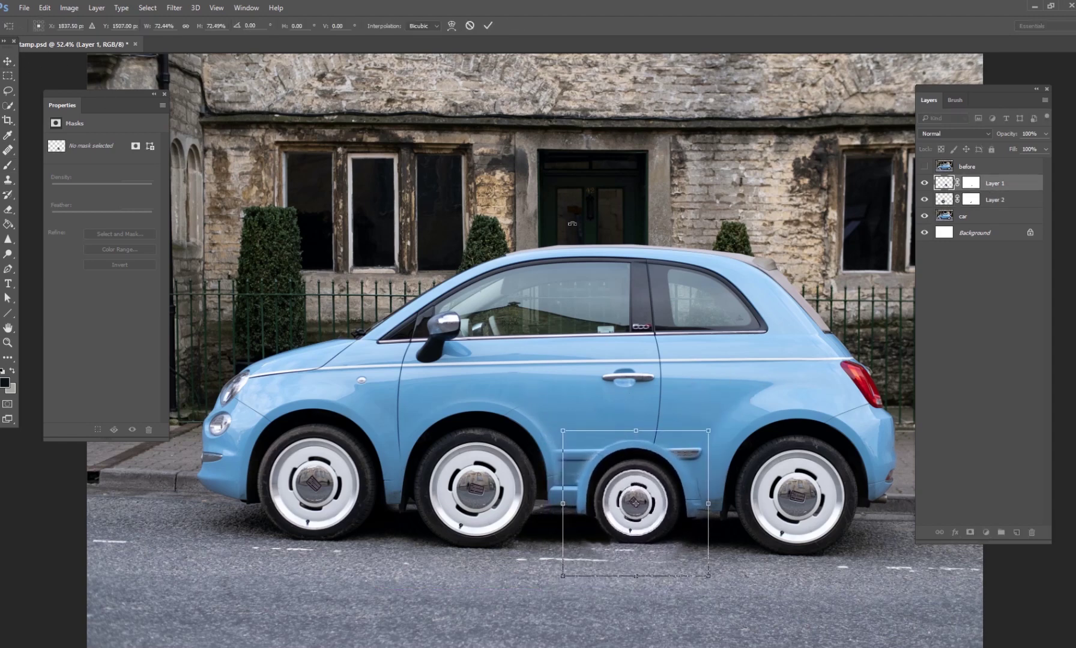
click(470, 25)
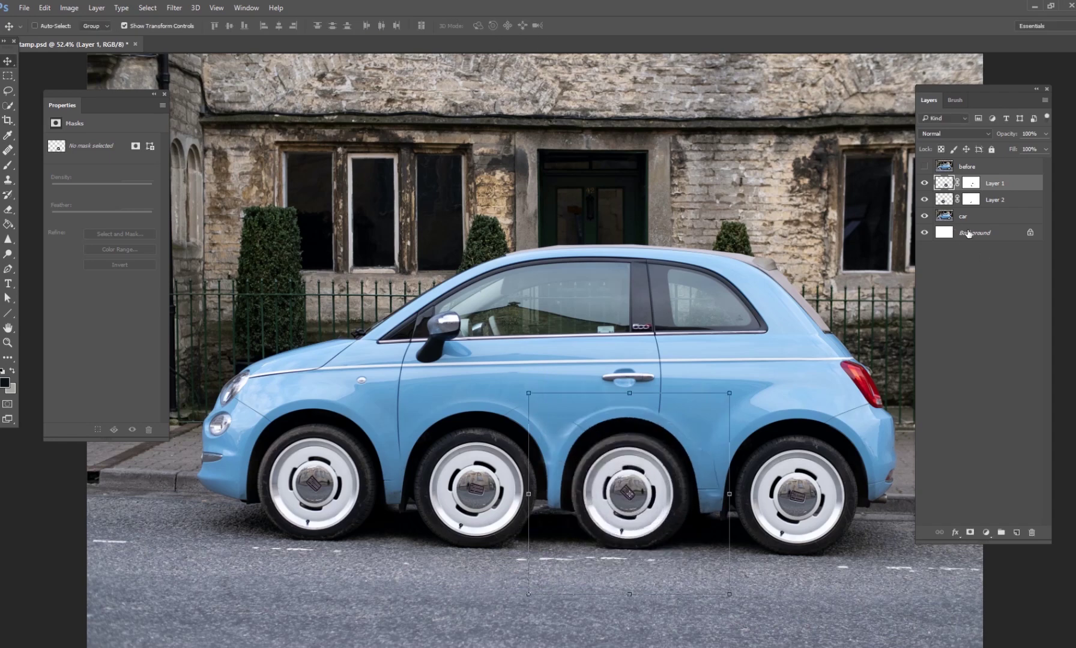
click(964, 234)
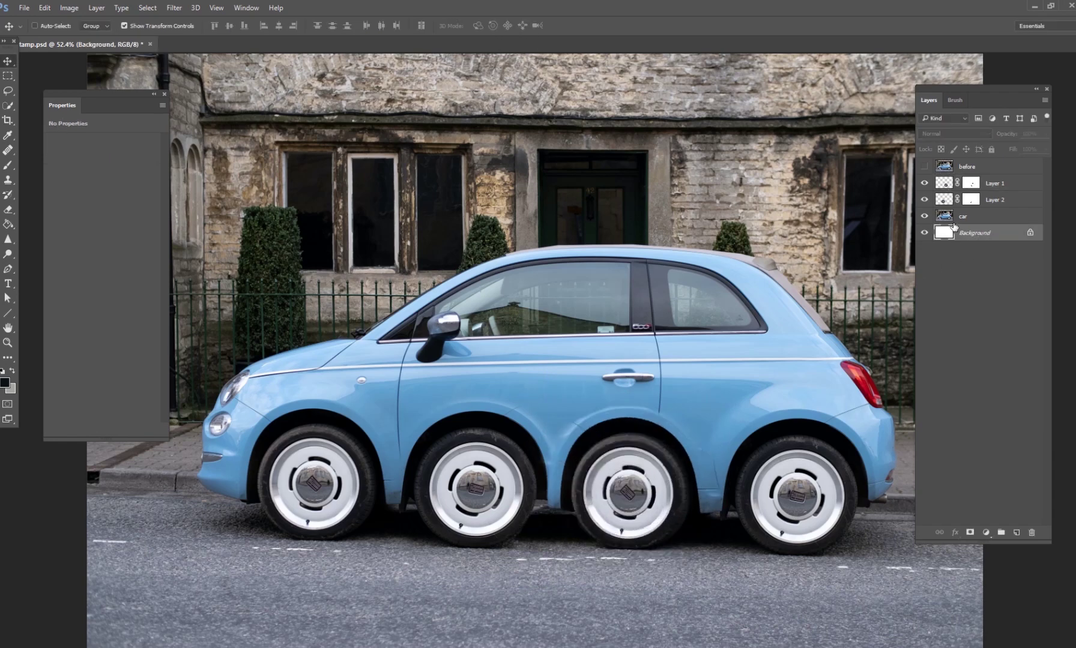